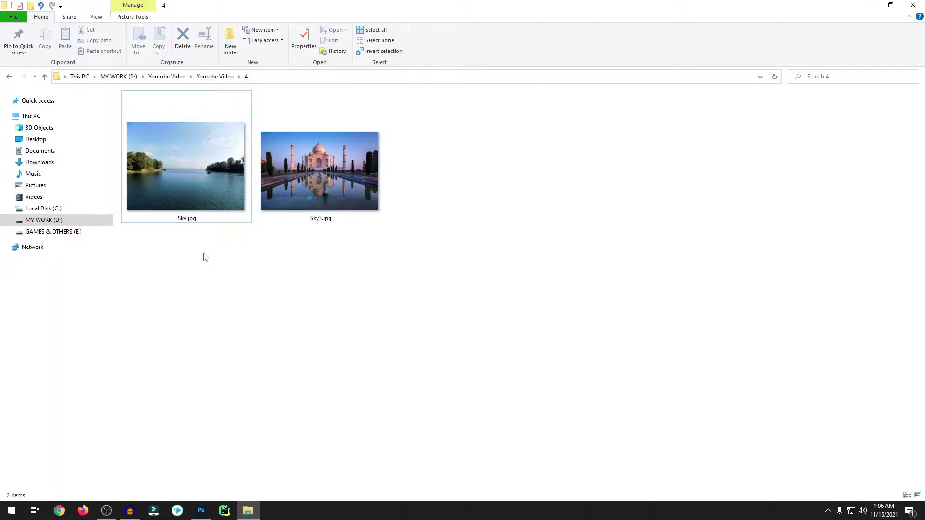
Open Sky.jpg in Photoshop and, after a brief zoom-in, view it at 100% actual size.
drag(181, 195, 278, 306)
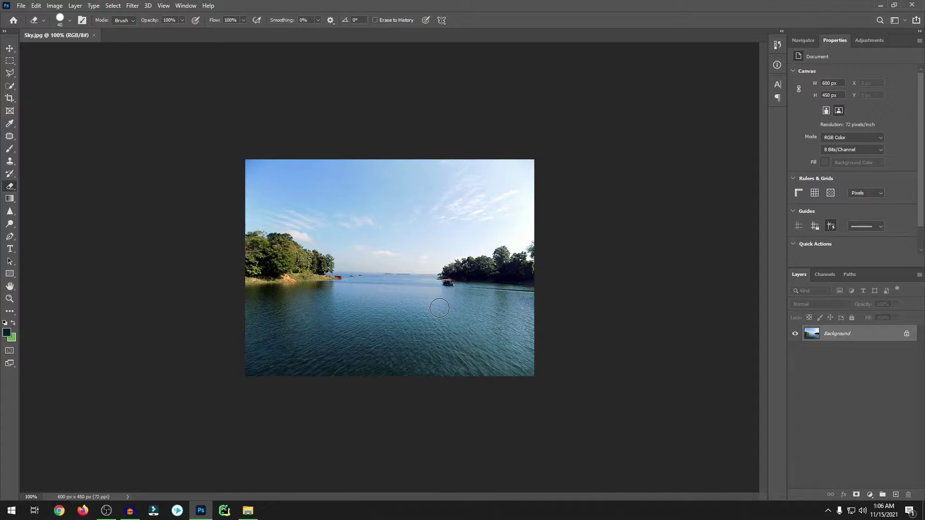
key(ctrl+plus)
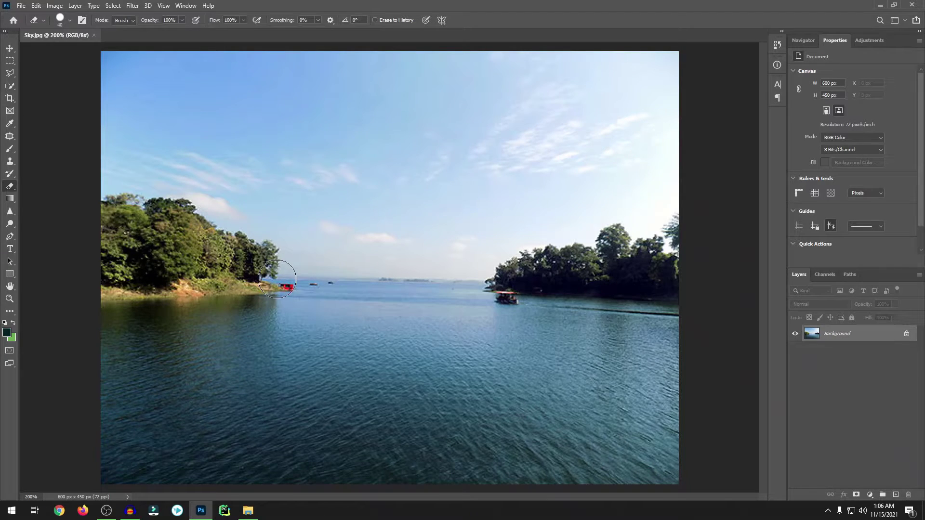
key(ctrl+minus)
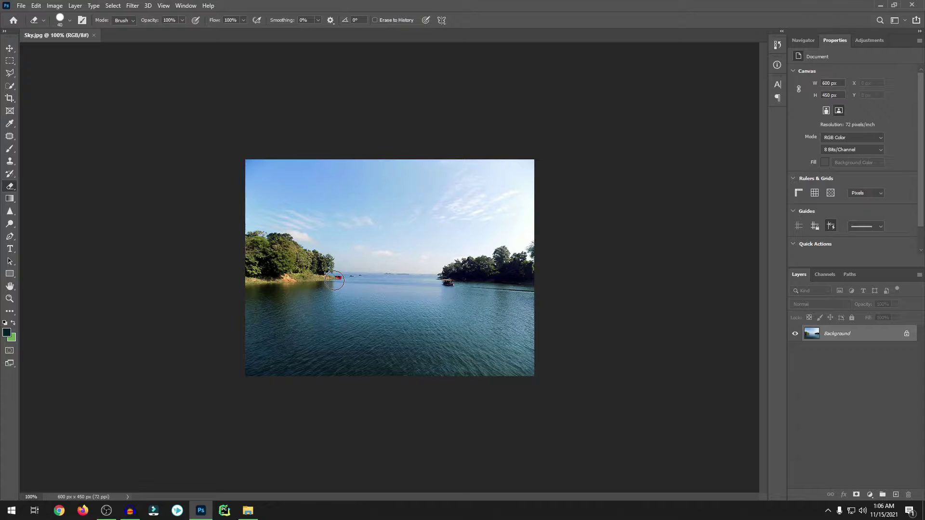
Quick-select the sky above the lake, cancelling the Fill dialog without applying anything.
key(w)
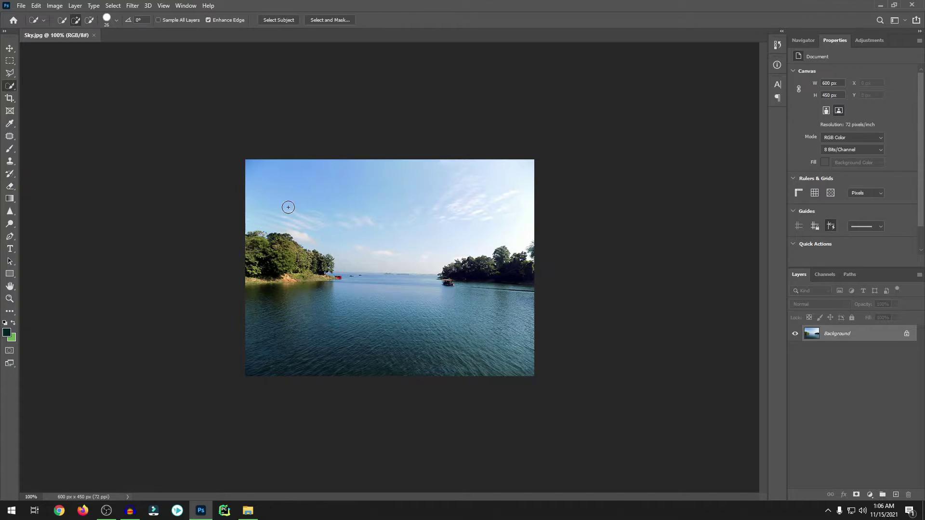
mouse_move(260, 190)
mouse_down()
mouse_move(310, 192)
mouse_move(385, 215)
mouse_move(500, 206)
mouse_up()
key(shift+F5)
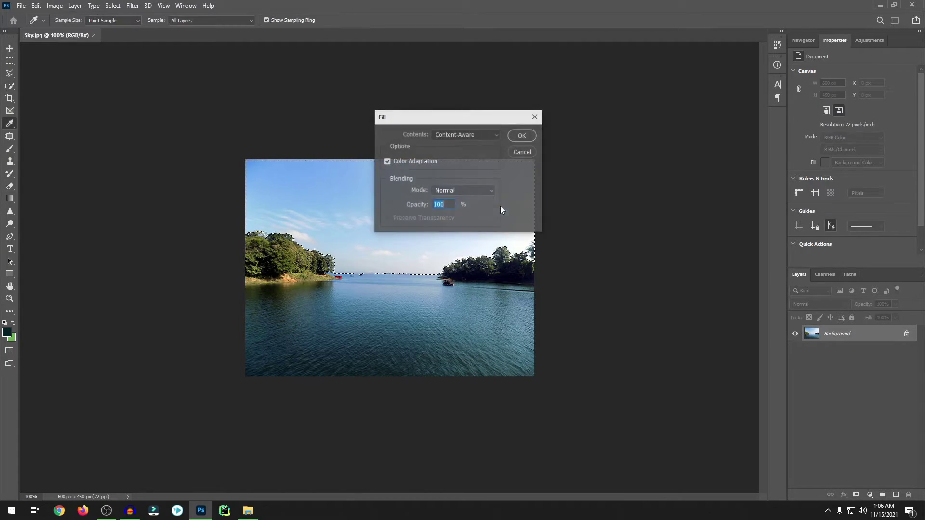
click(521, 152)
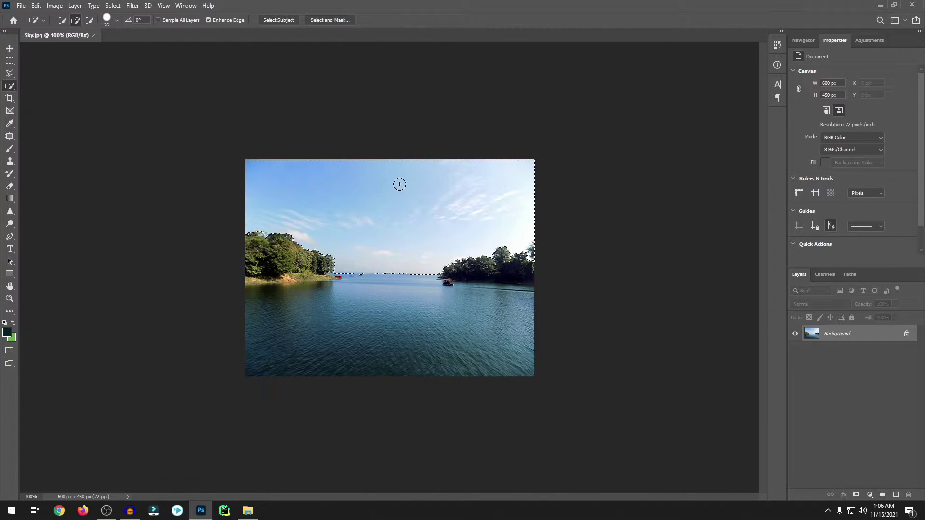
Unlock the Background into Layer 0, test-delete the sky, undo it and deselect.
click(907, 335)
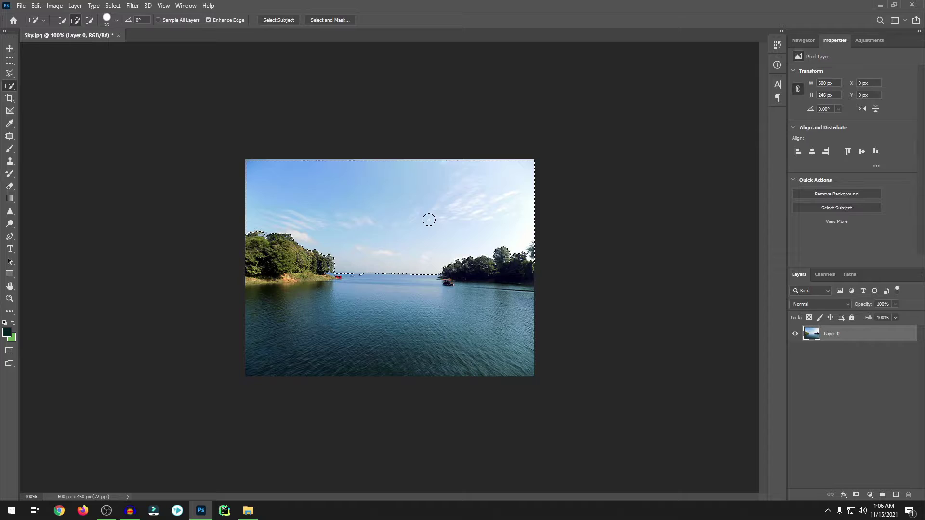
key(Delete)
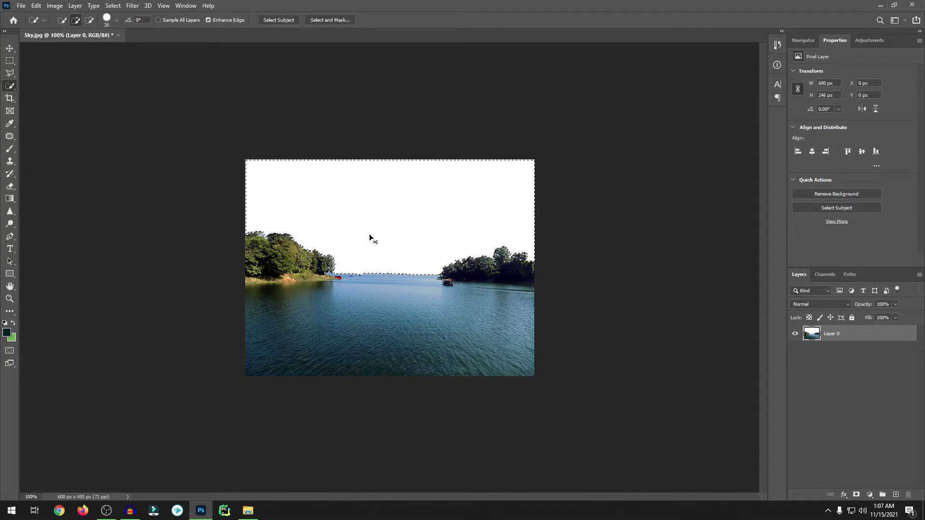
key(ctrl+z)
key(ctrl+d)
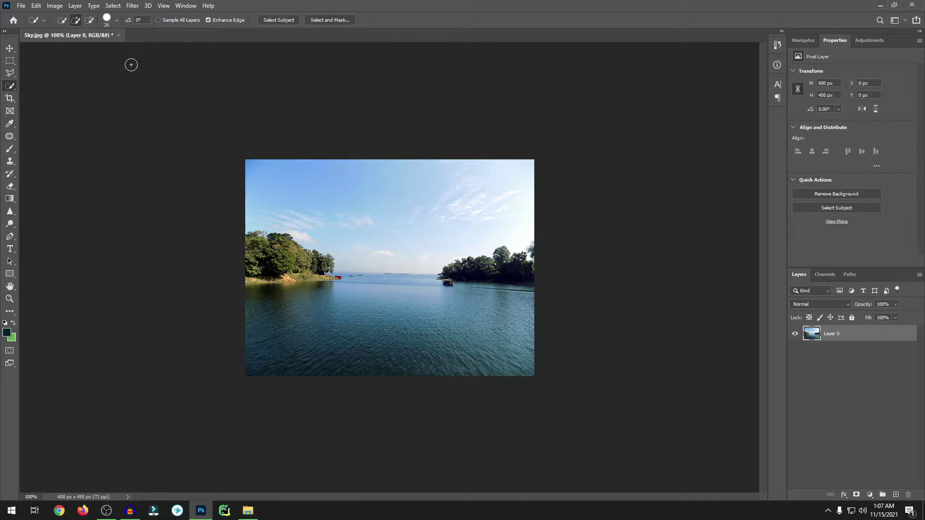
Launch Edit > Sky Replacement and browse the sky presets down to the Sunsets group.
click(36, 6)
click(36, 5)
click(36, 5)
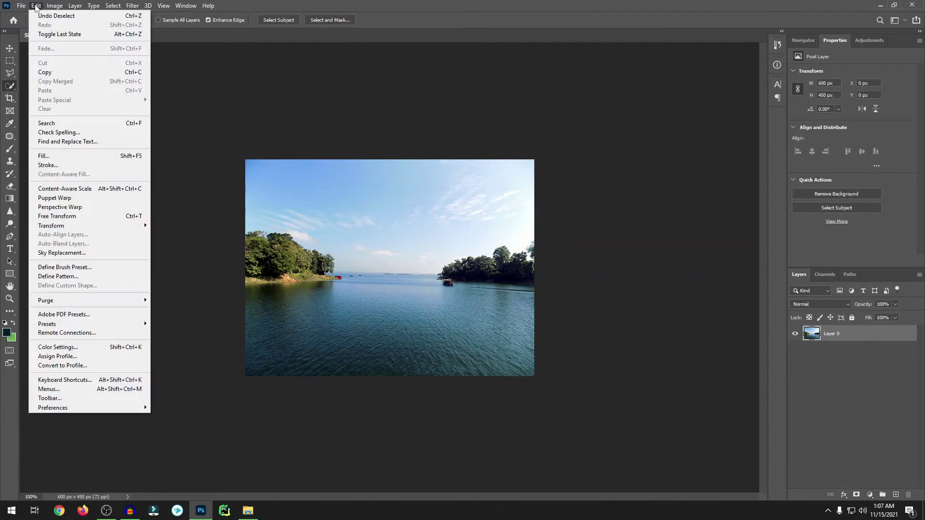
click(52, 254)
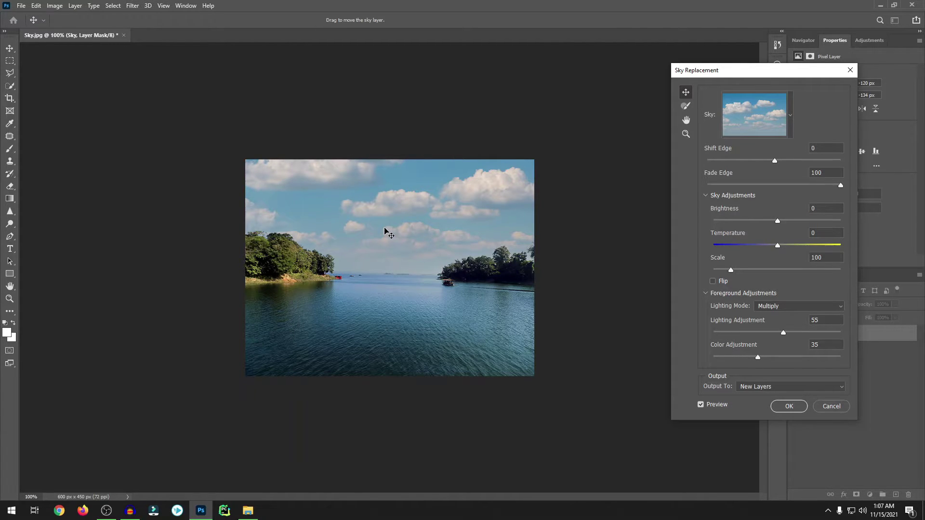
click(790, 115)
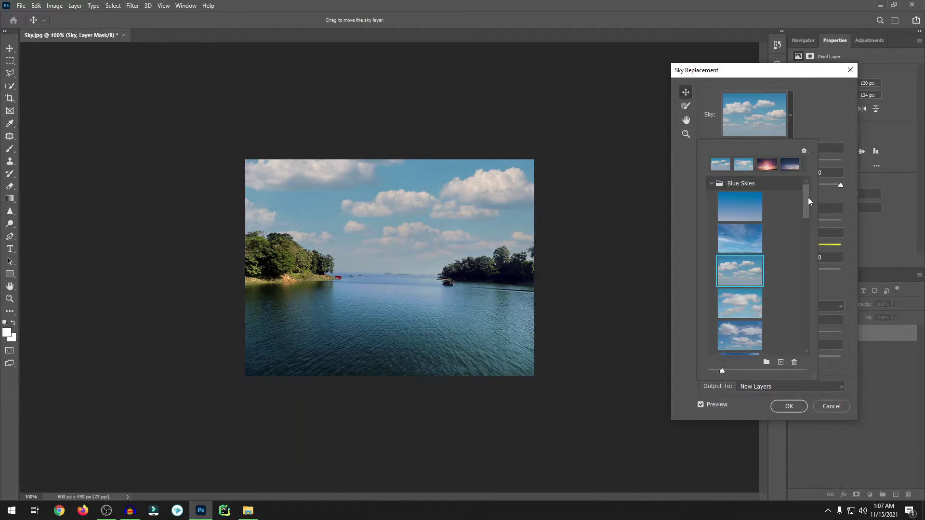
drag(808, 198, 812, 299)
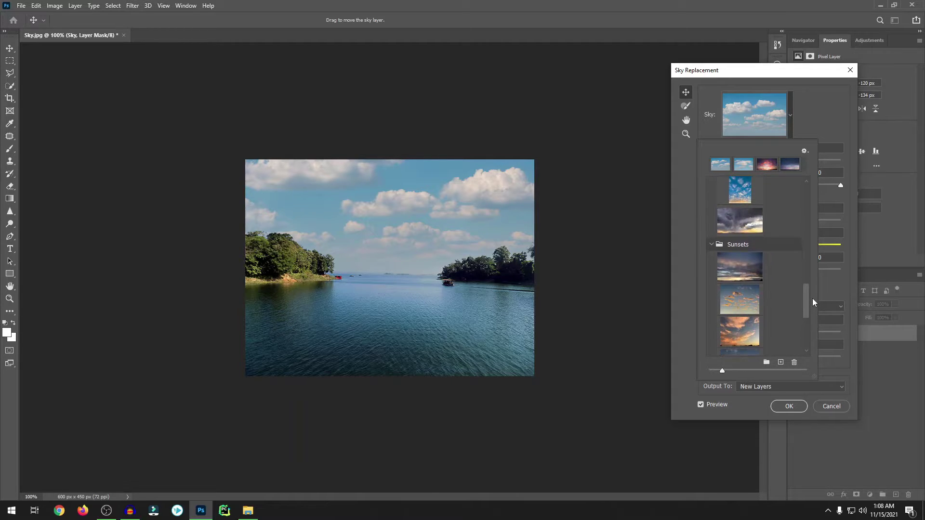
Pick the orange SunsetSky003 preset, close the list, and preview Flip before turning it off.
click(736, 334)
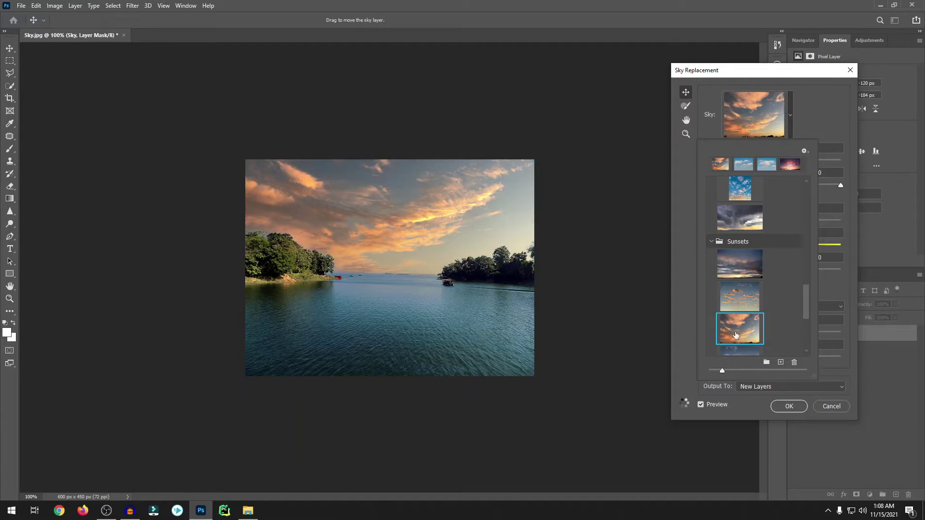
click(814, 112)
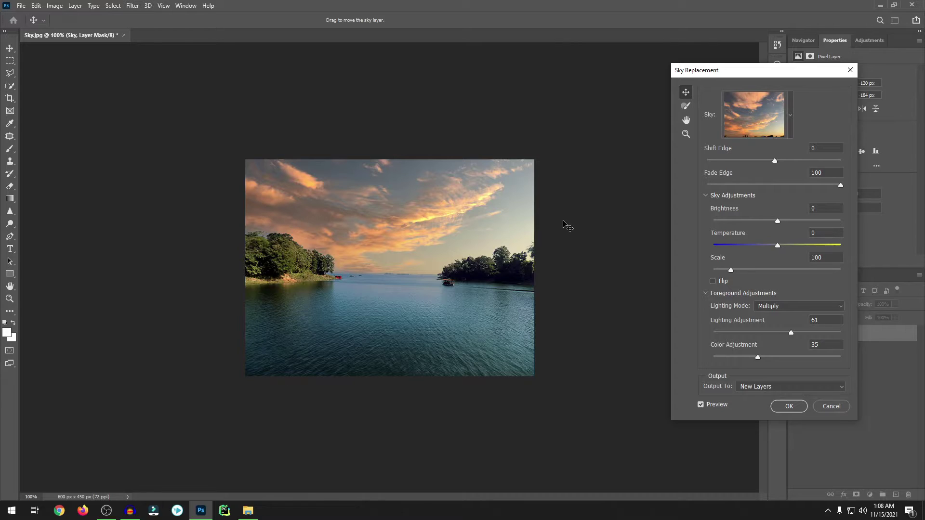
click(713, 282)
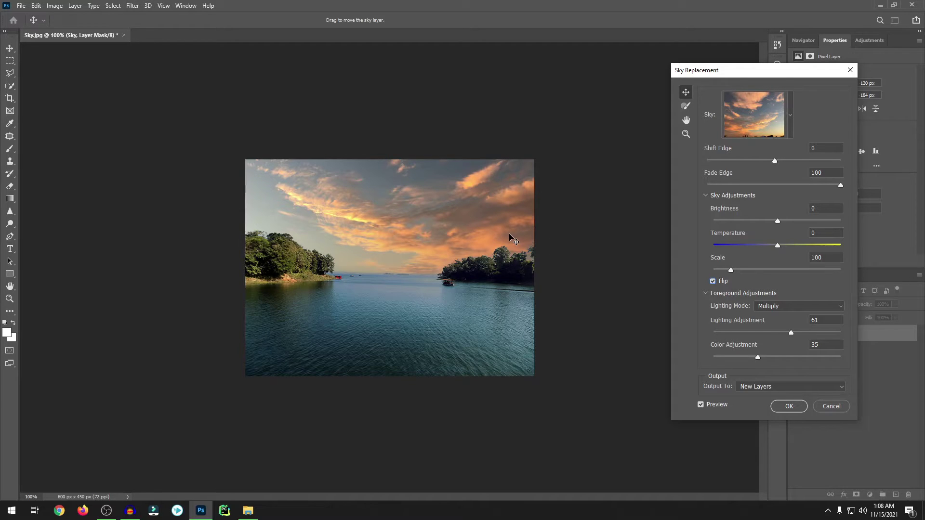
click(713, 282)
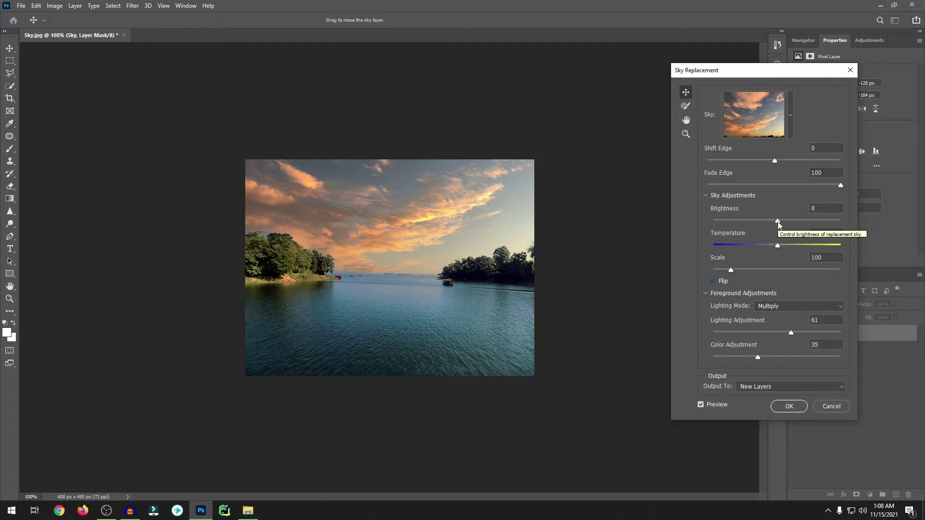
Push the sky Brightness slider up, then bring it back down to 16.
drag(780, 223, 819, 225)
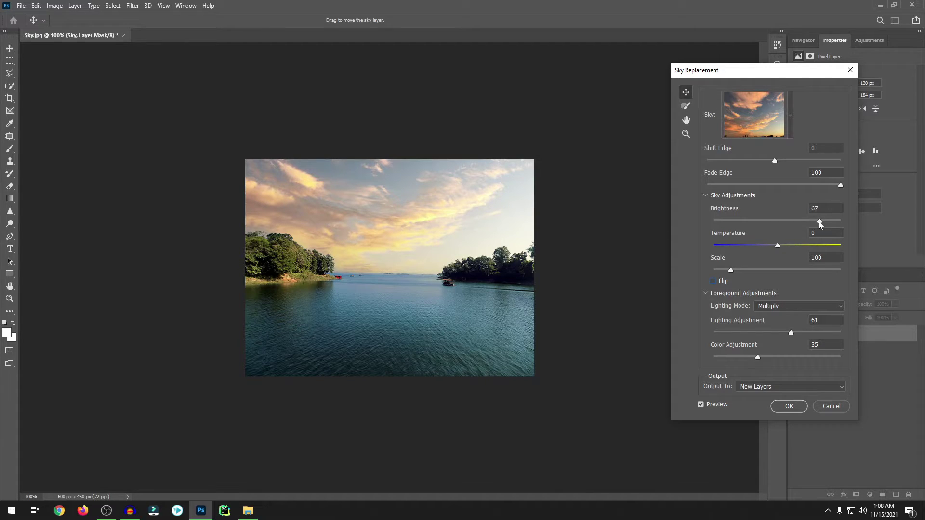
drag(820, 224, 798, 223)
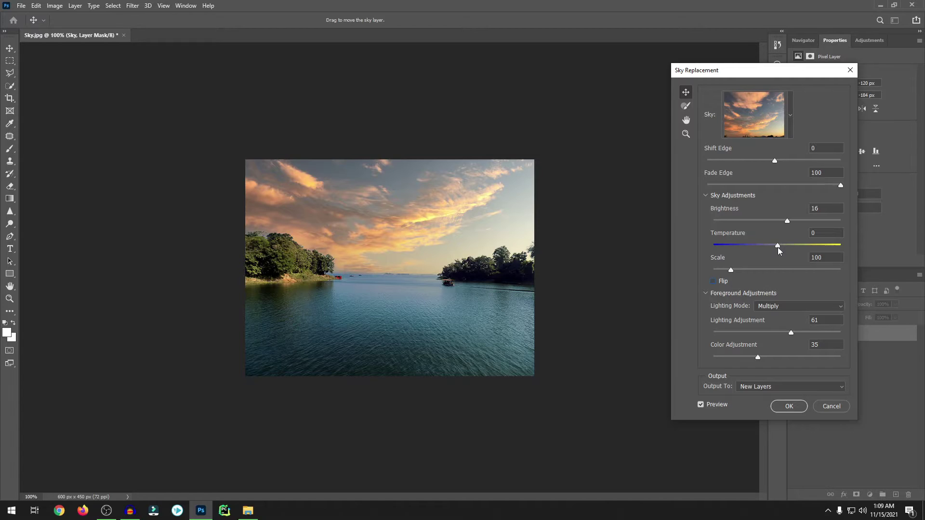
Sweep the sky Temperature between cool and warm extremes, settling at 45.
drag(777, 247, 731, 252)
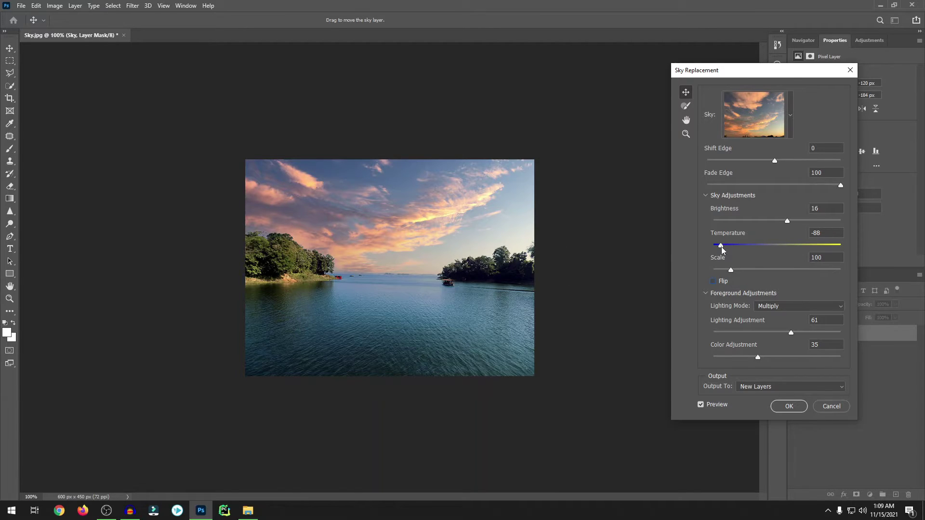
drag(721, 249, 791, 252)
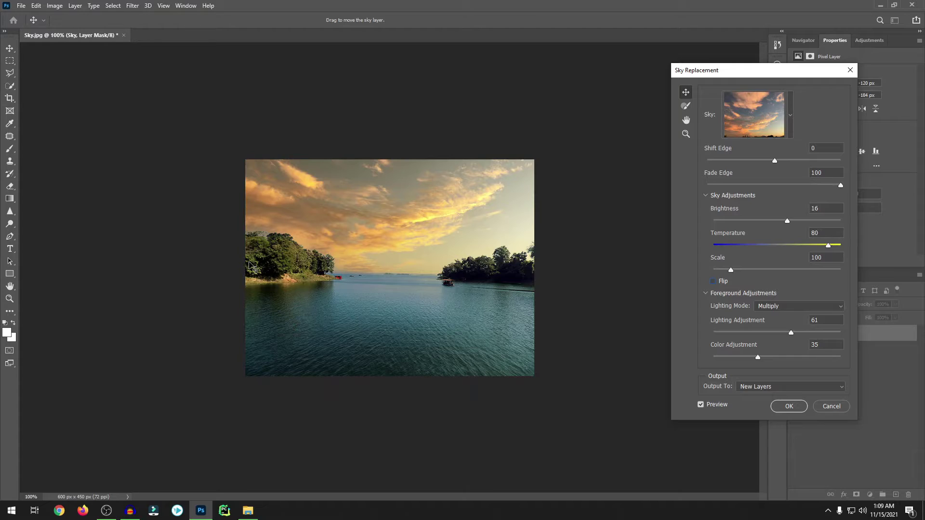
drag(826, 247, 778, 248)
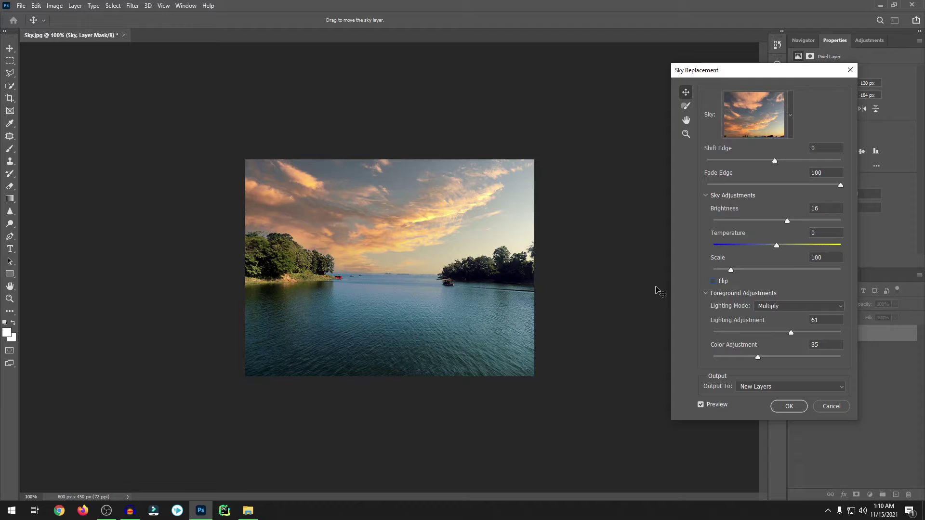
drag(777, 248, 857, 249)
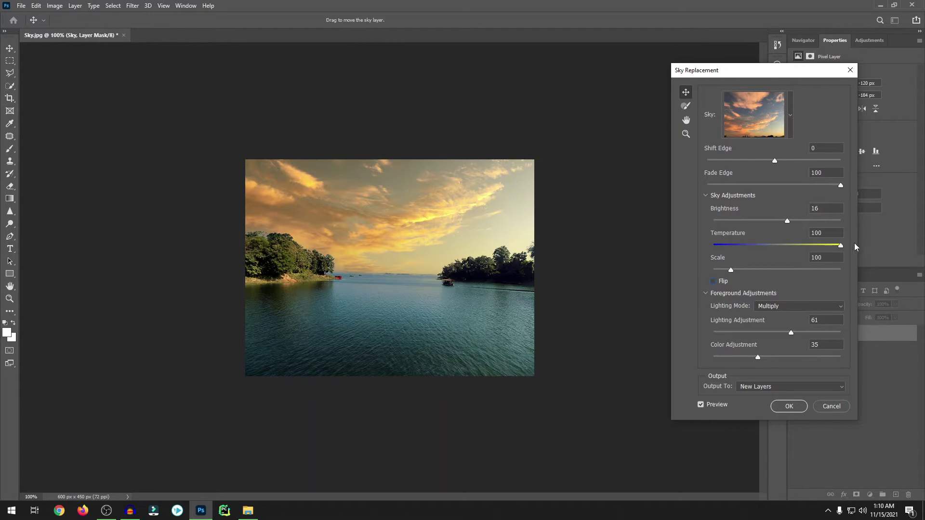
drag(840, 245, 808, 247)
Browse the sky presets again and close the list, keeping the sunset sky.
click(790, 124)
drag(804, 246, 812, 341)
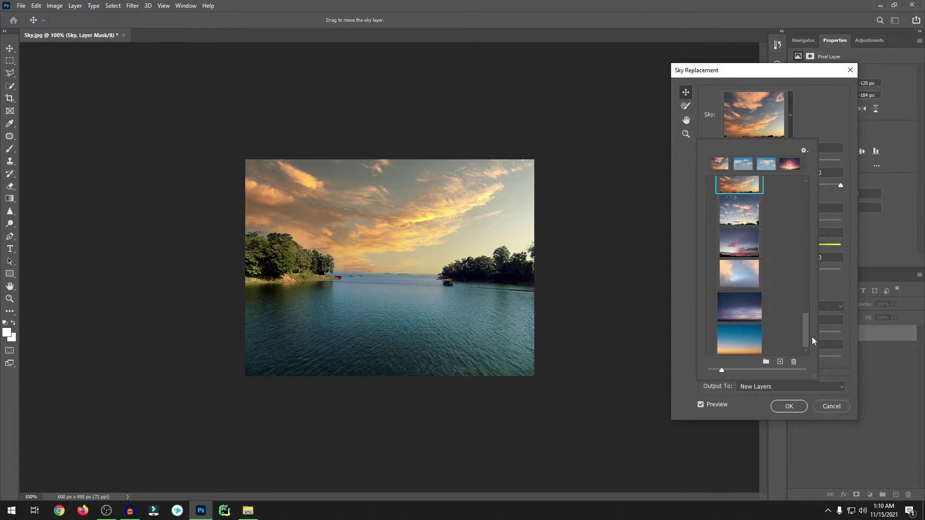
click(832, 112)
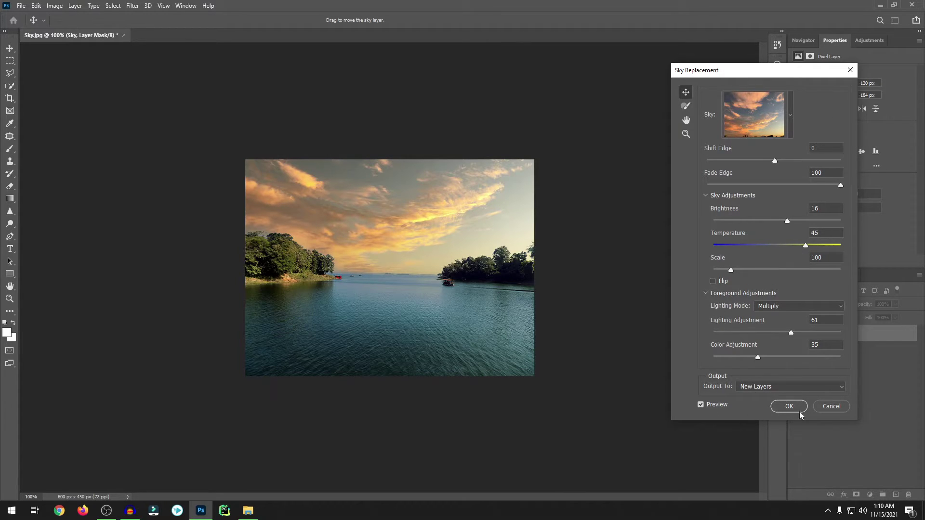
Apply the sunset sky and enlarge the Layers panel to show the Sky Replacement Group.
click(788, 406)
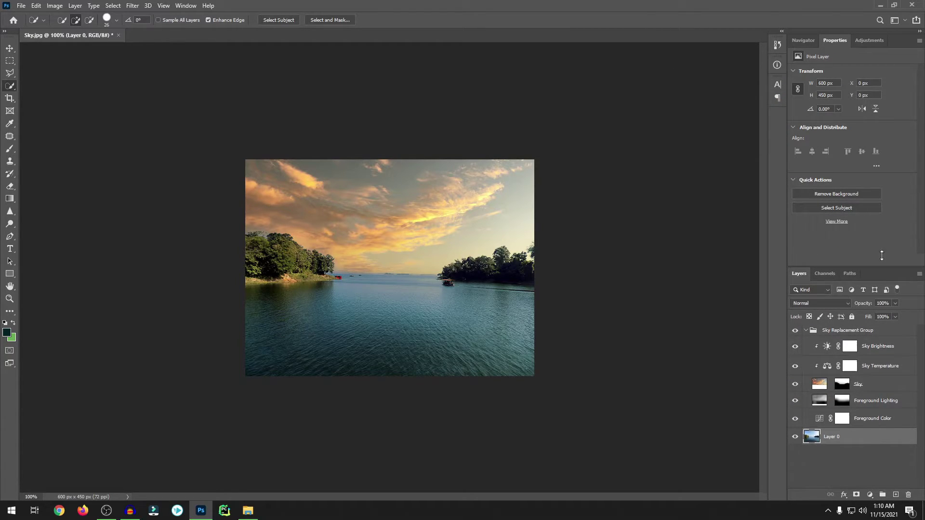
drag(882, 269, 882, 232)
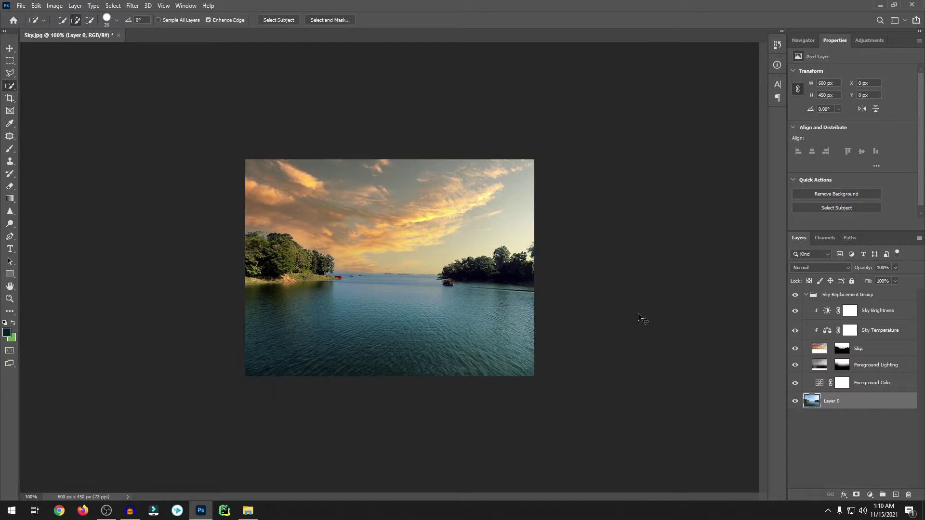
Save the lake image as the JPEG Sky1.jpg in folder 4 at Quality 12.
key(ctrl+shift+s)
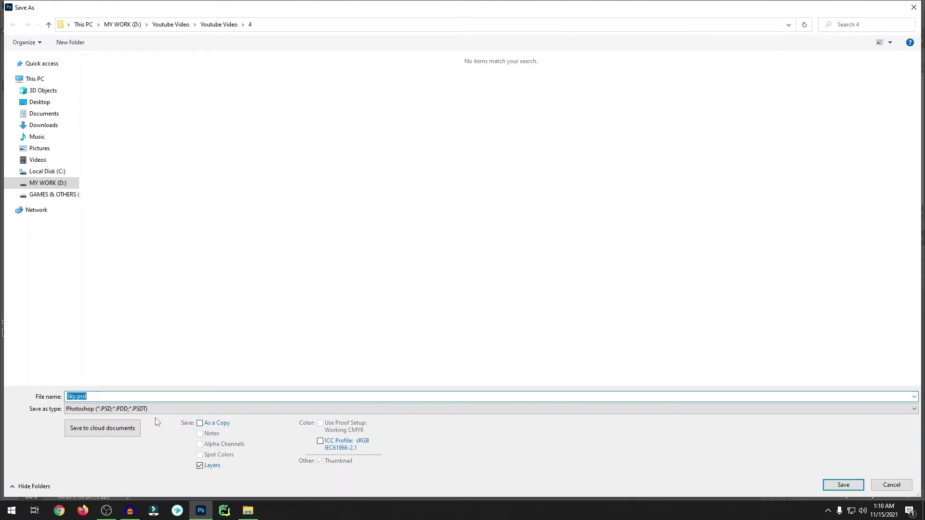
click(159, 411)
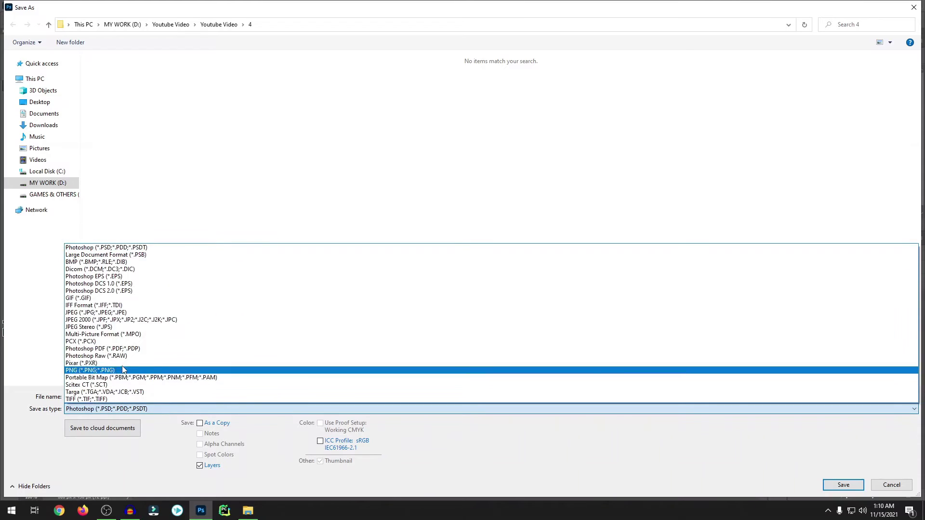
click(107, 313)
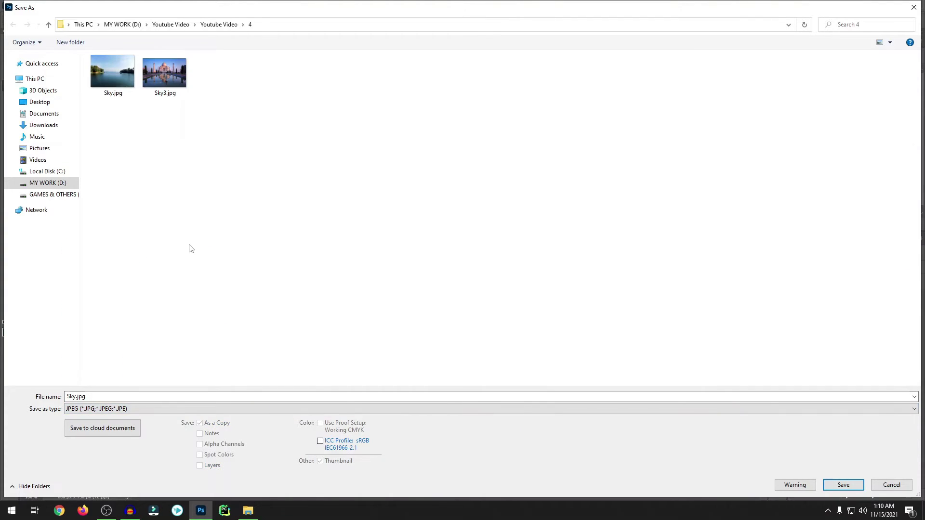
click(86, 396)
drag(87, 397, 66, 396)
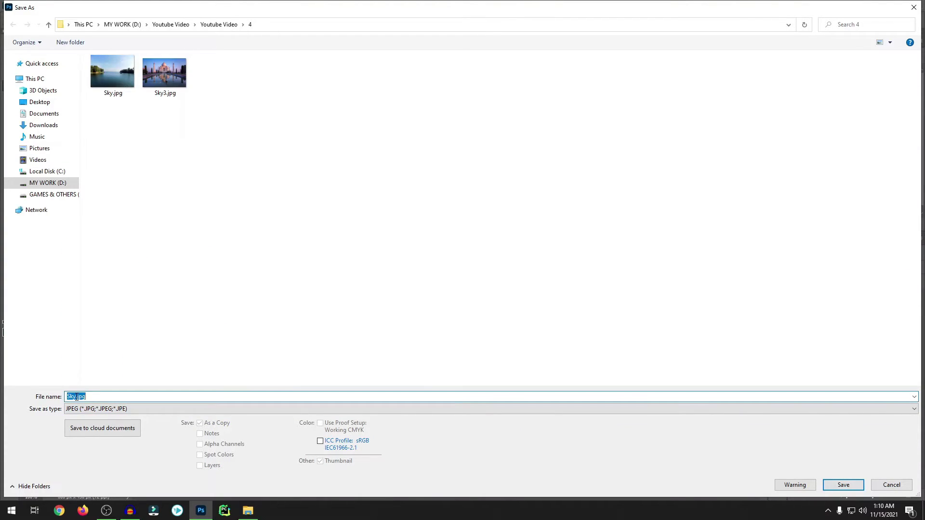
click(74, 397)
text(1)
key(Return)
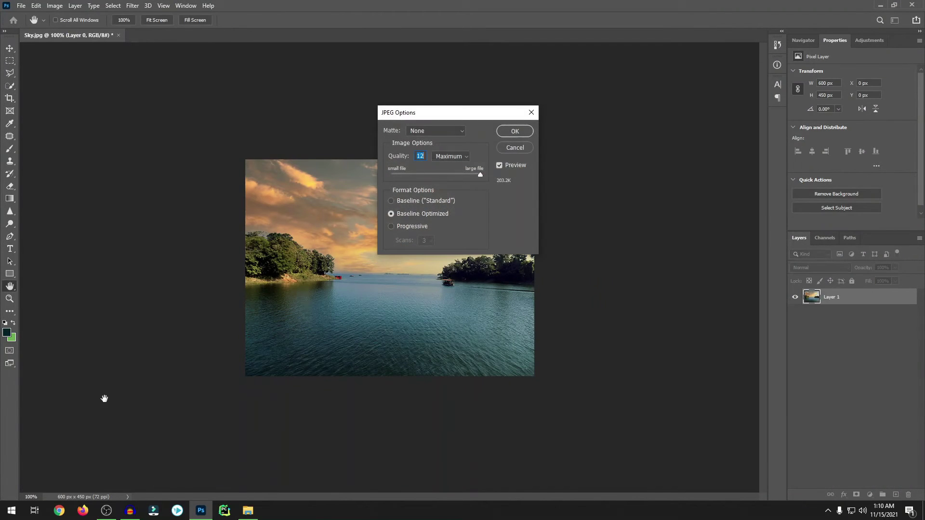
key(Return)
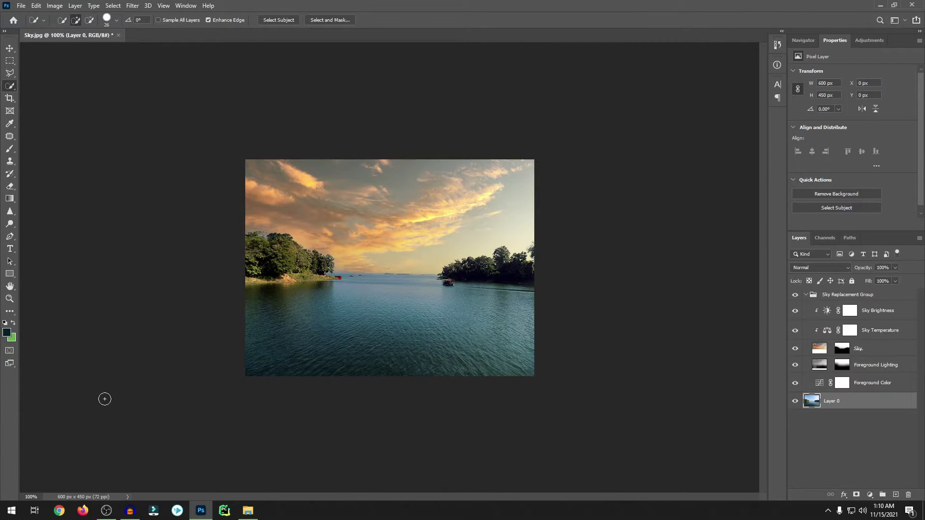
Drag Sky3.jpg from File Explorer into Photoshop as a second 1100 × 734 px document.
click(248, 511)
click(401, 296)
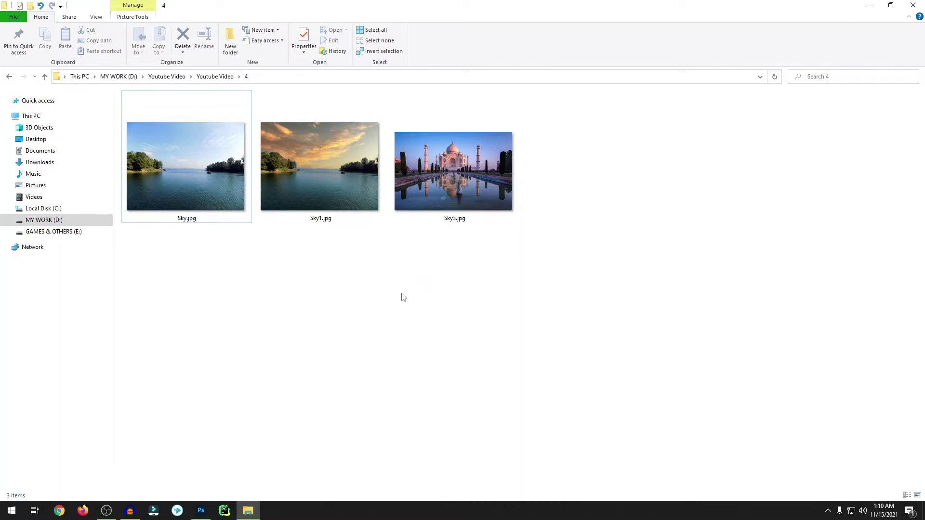
drag(464, 195, 270, 35)
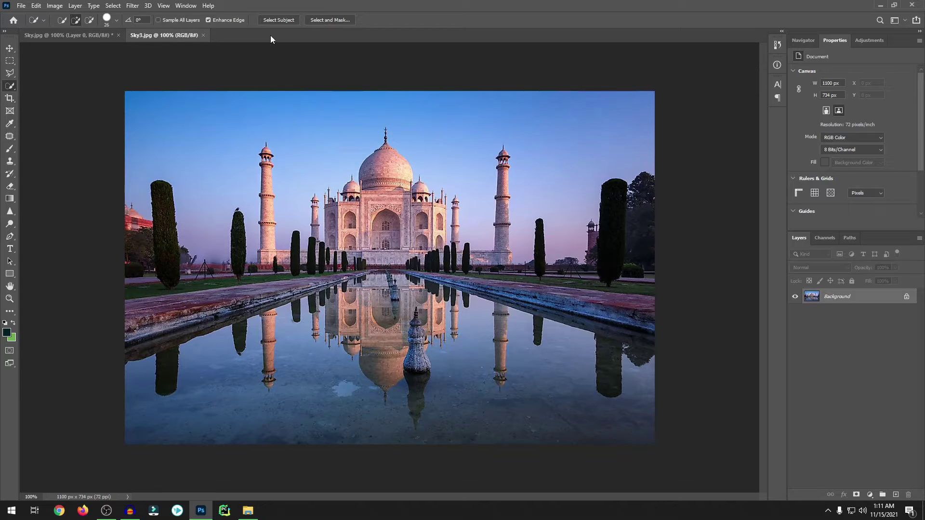
Unlock the Taj Mahal Background into Layer 0 and launch Edit > Sky Replacement.
click(907, 298)
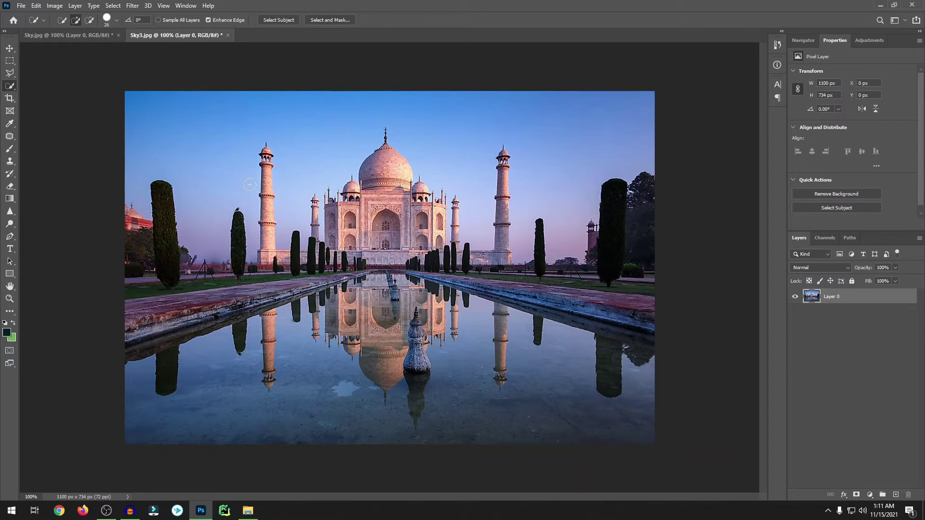
click(36, 6)
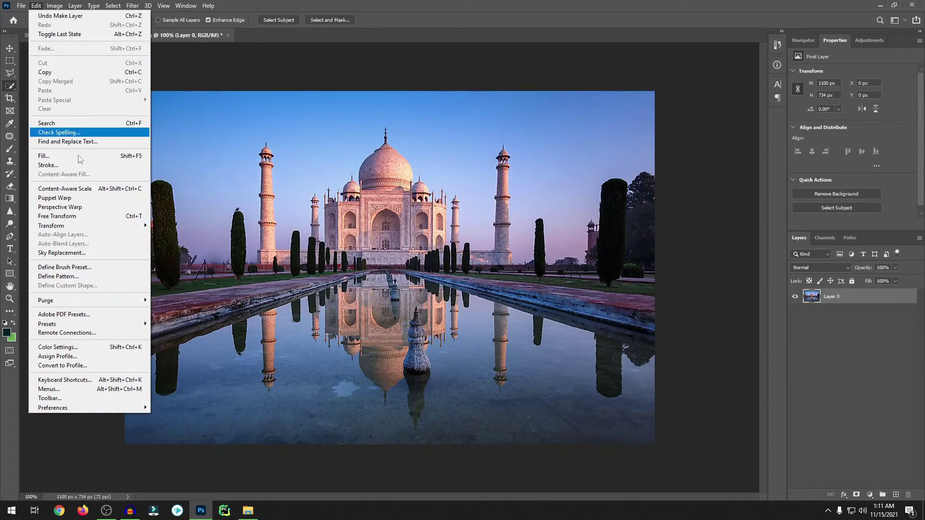
click(75, 256)
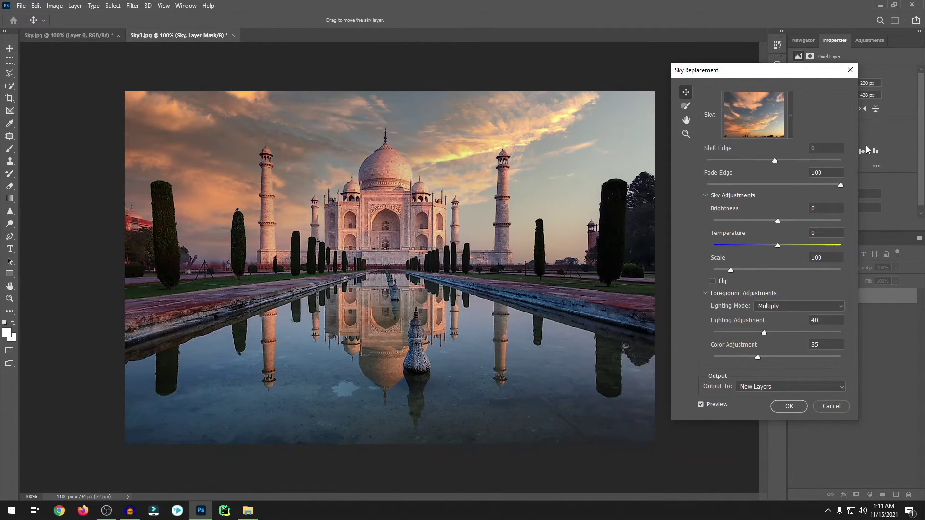
Browse the sky presets and choose the fourth Sunsets sky, a blue sky with sunlit clouds, for the Taj Mahal.
mouse_move(791, 72)
mouse_down()
mouse_move(756, 77)
mouse_move(790, 79)
mouse_up()
click(790, 126)
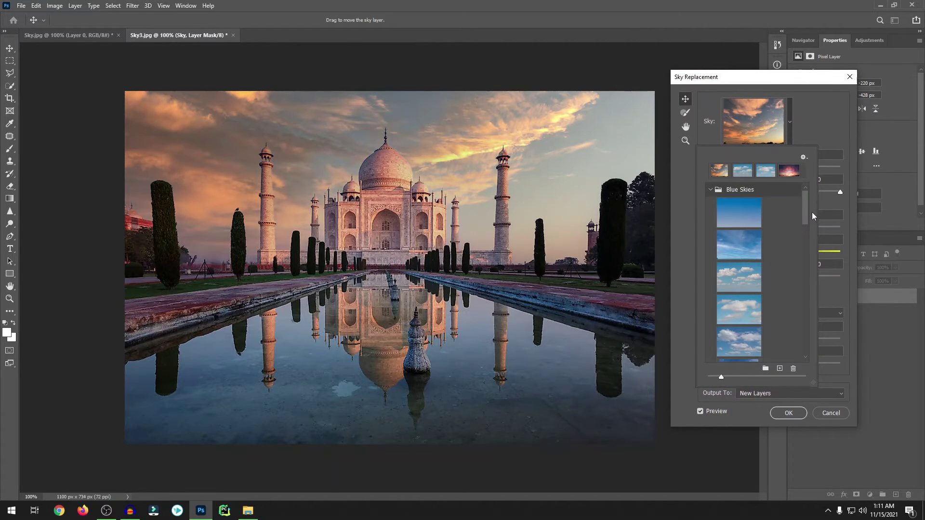
drag(807, 212, 807, 223)
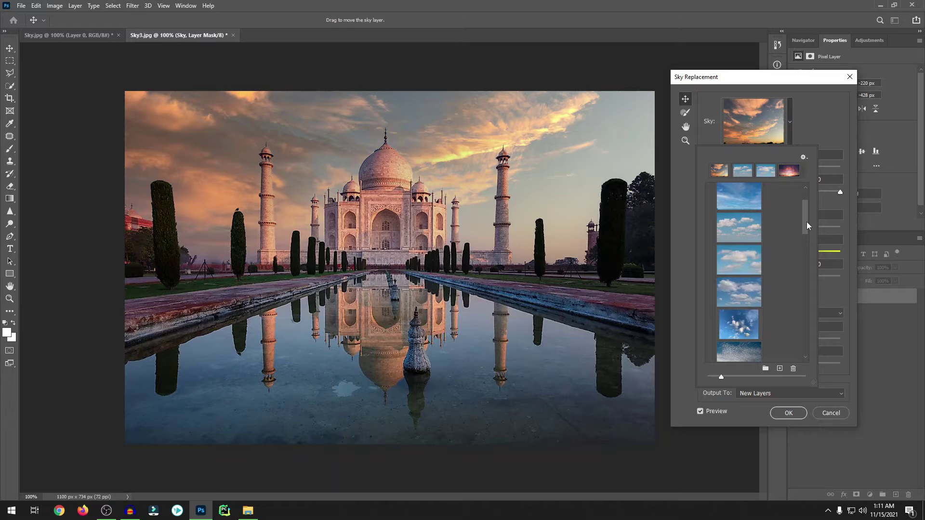
drag(807, 223, 810, 285)
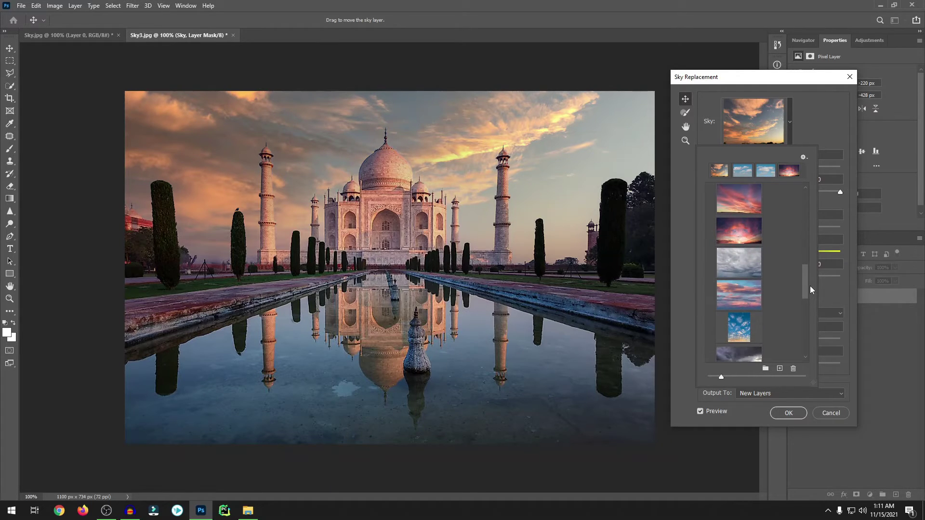
click(745, 332)
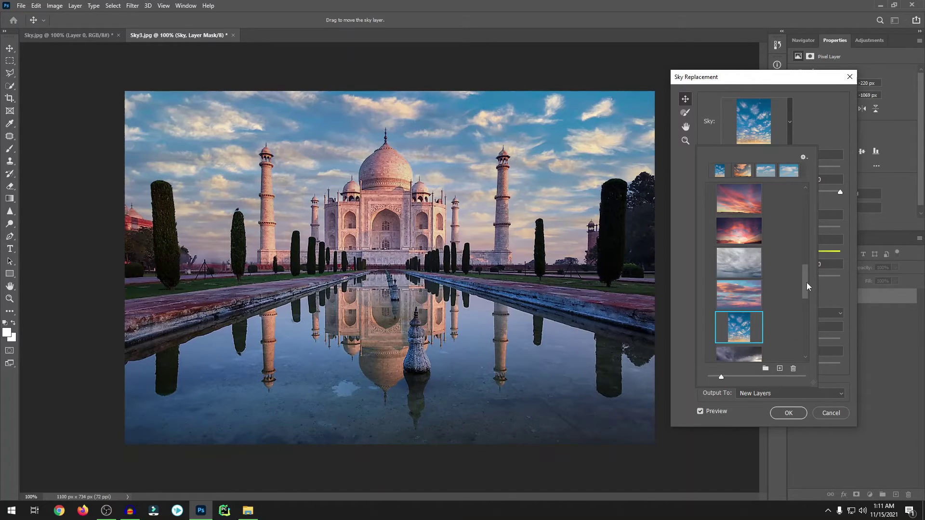
drag(807, 282, 800, 339)
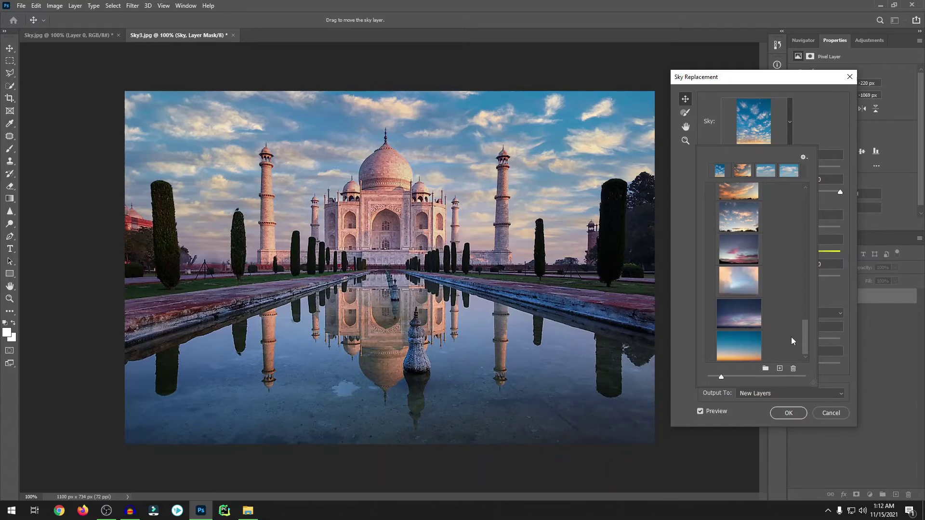
click(729, 314)
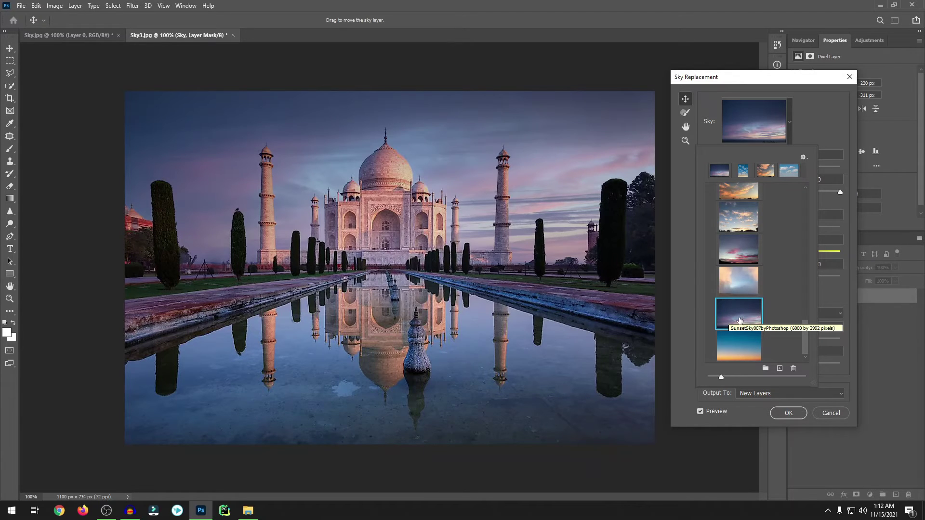
drag(806, 336, 807, 322)
click(737, 304)
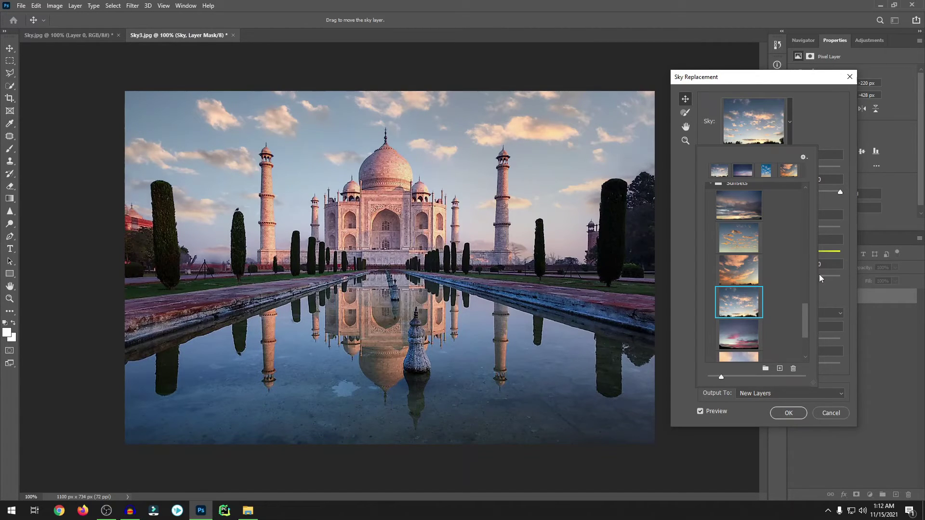
Apply the sky with Temperature -87, Lighting Adjustment 60 and Color Adjustment 80 as new layers.
click(823, 122)
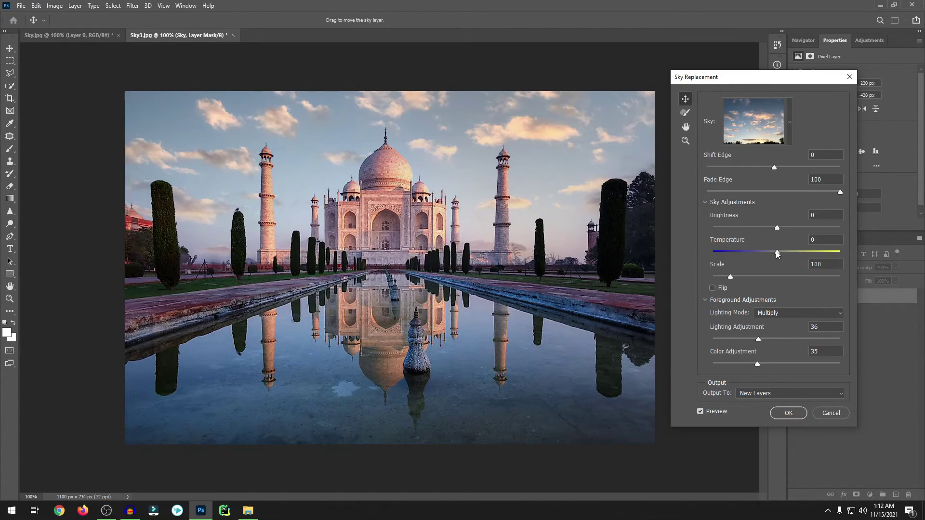
drag(777, 253, 721, 254)
drag(759, 340, 790, 339)
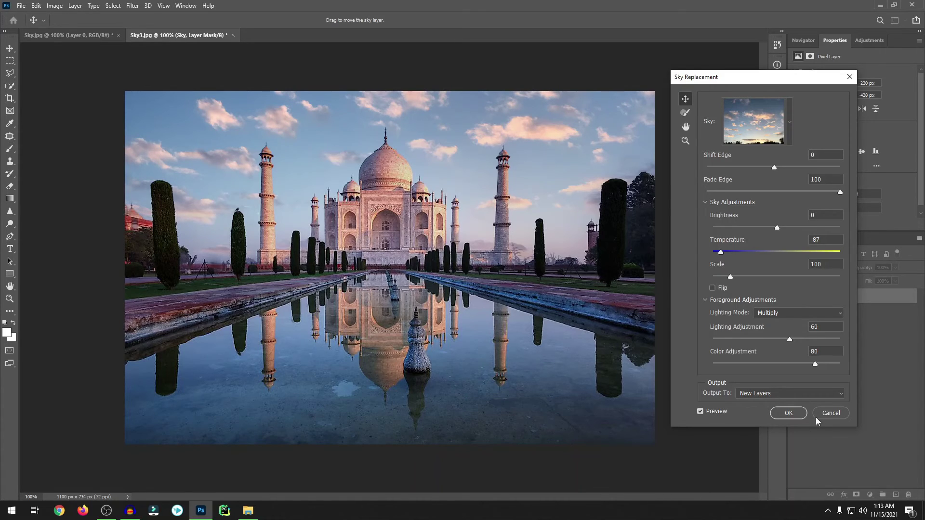
click(789, 412)
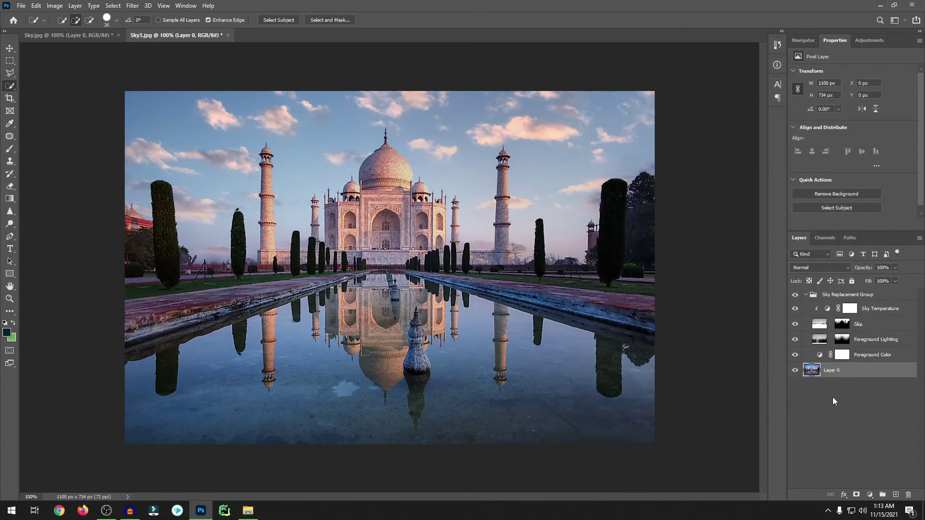